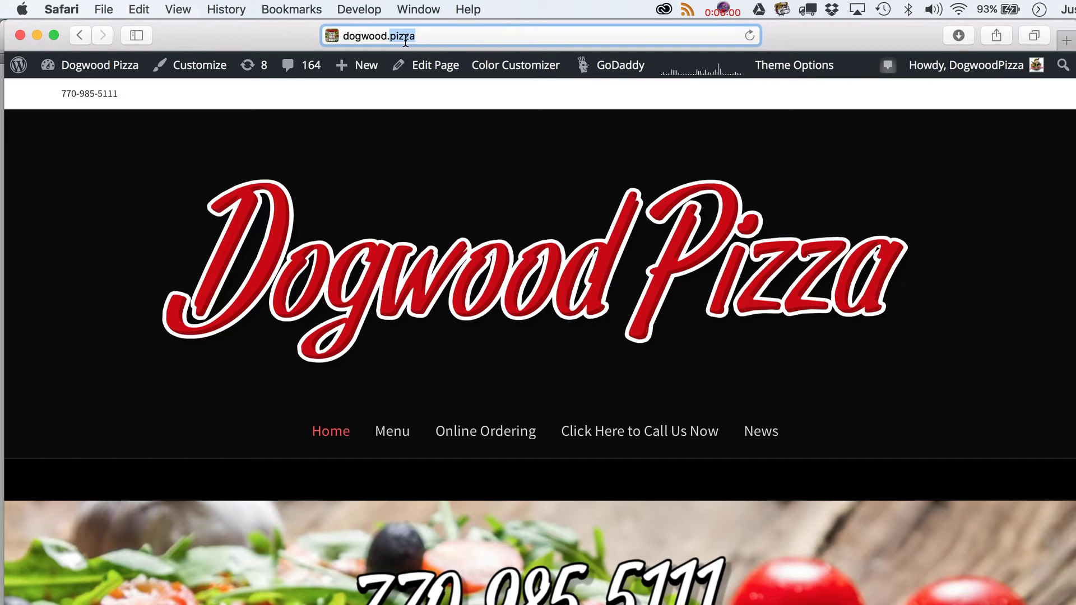
# - Search the web for "godaddy wordpress plans"
pyautogui.tripleClick(406, 37)
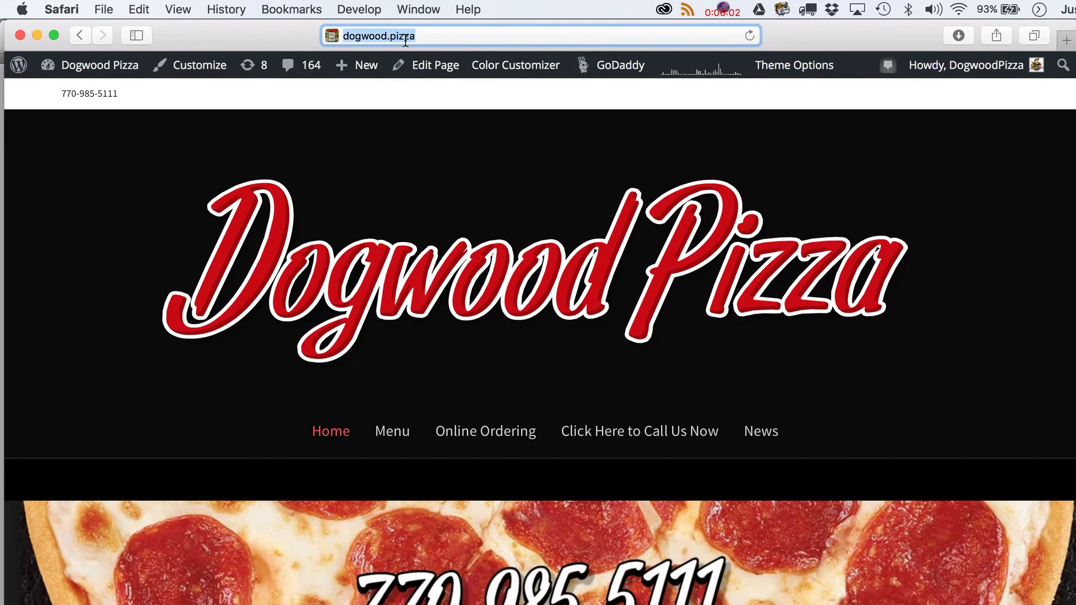
pyautogui.write('godaddy.co')
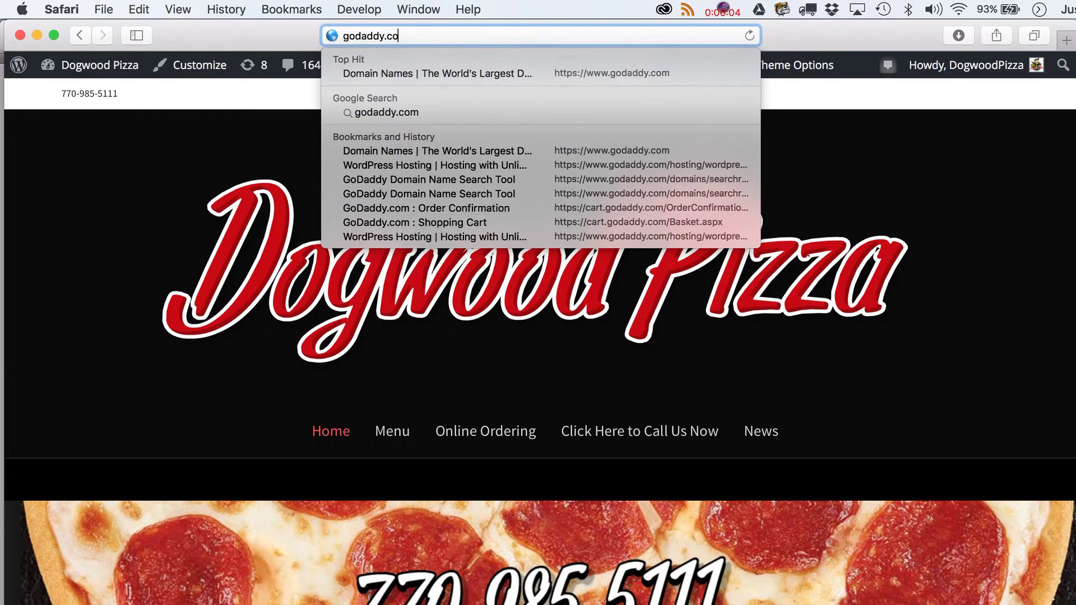
pyautogui.press('BackSpace')
pyautogui.press('BackSpace')
pyautogui.press('BackSpace')
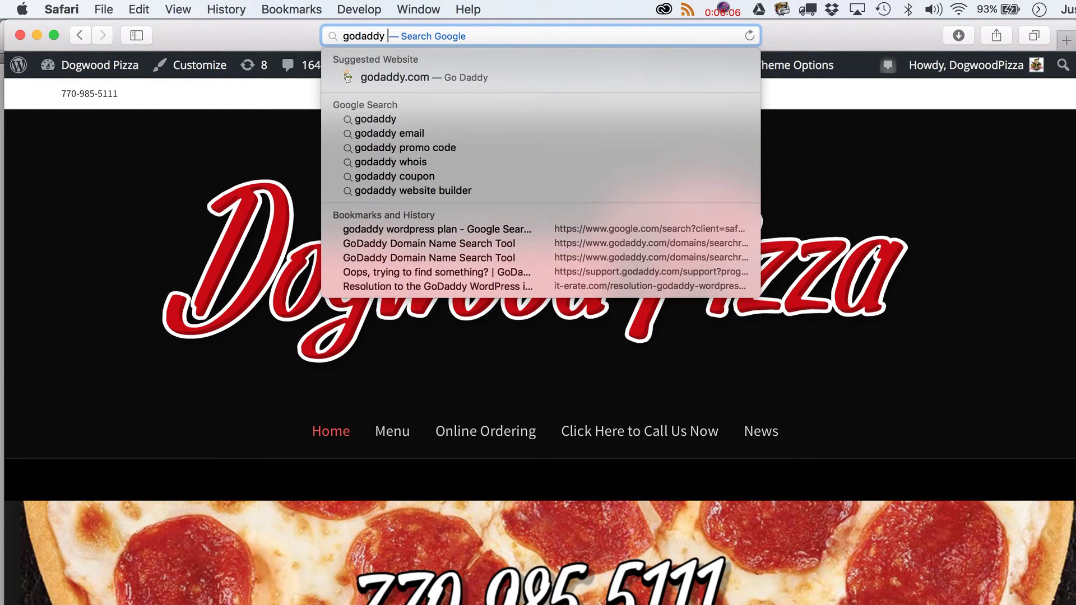
pyautogui.write('wordpress site')
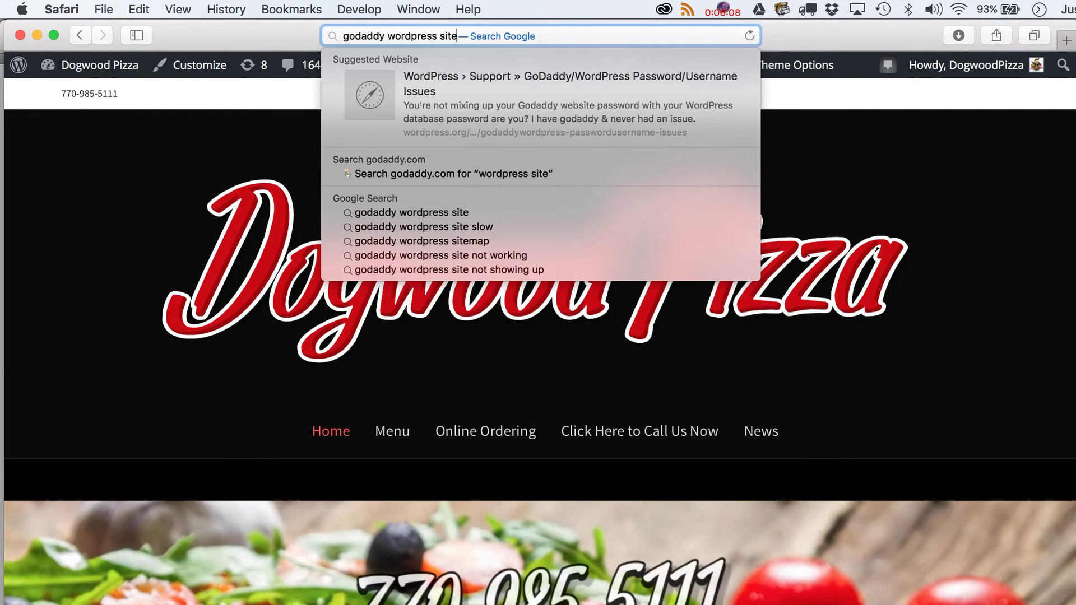
pyautogui.press('BackSpace')
pyautogui.press('BackSpace')
pyautogui.press('BackSpace')
pyautogui.press('BackSpace')
pyautogui.write('plans')
pyautogui.press('Return')
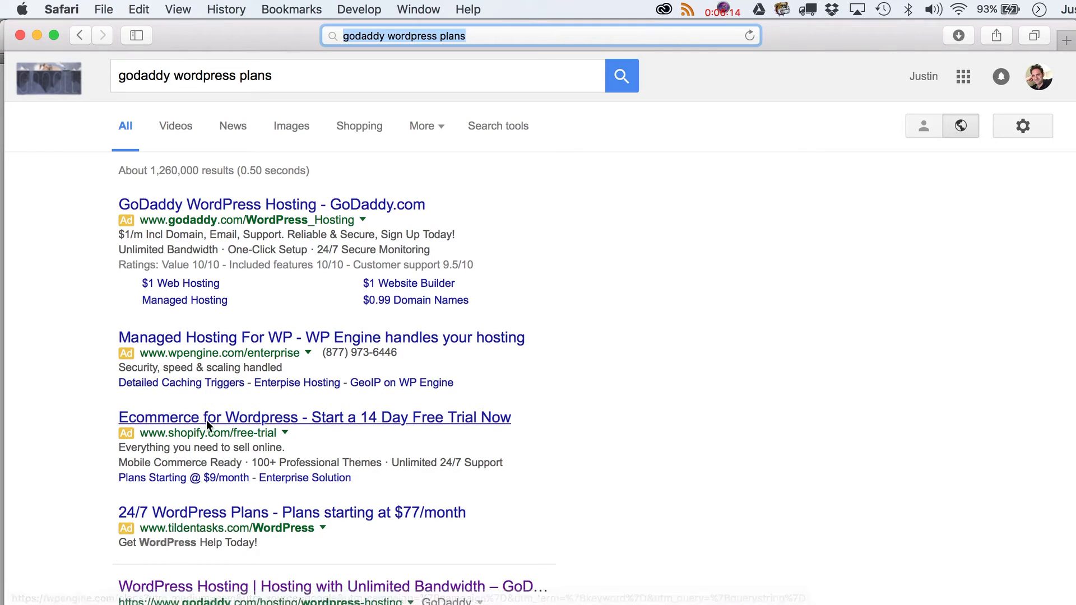
# - Open GoDaddy's WordPress Hosting page from the organic search results and dismiss the Let's Talk chat offer
pyautogui.scroll(-3, 224, 211)
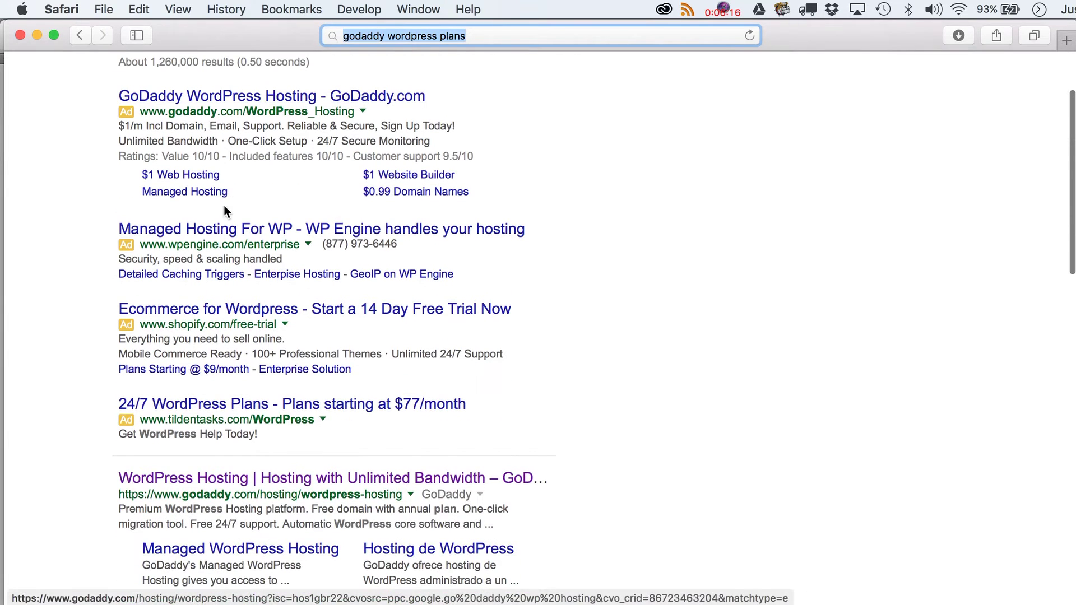
pyautogui.click(197, 476)
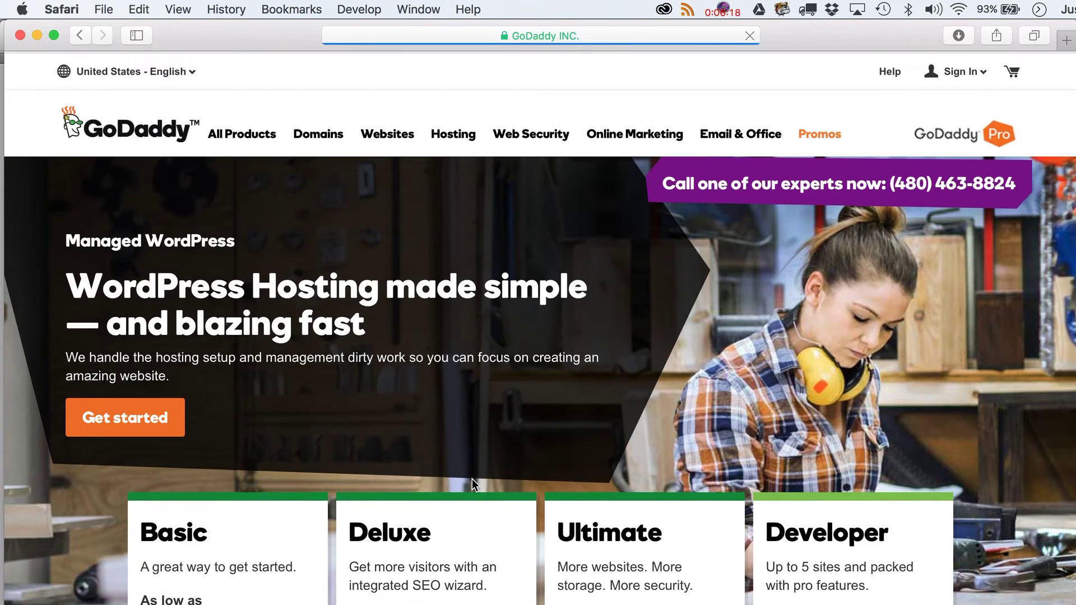
pyautogui.scroll(-2, 446, 409)
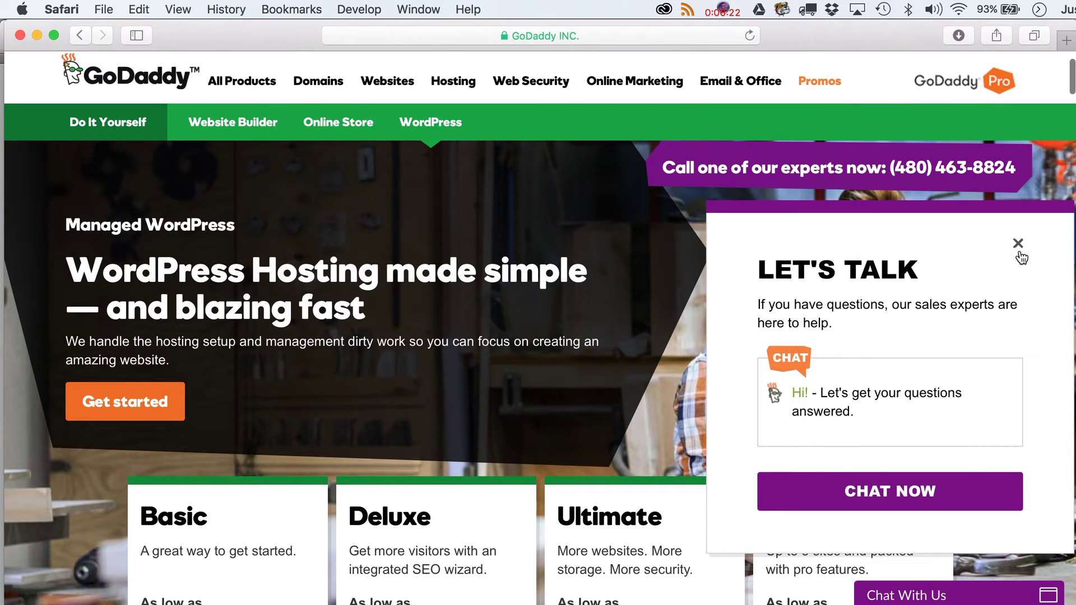
pyautogui.click(1018, 244)
# - Compare the introductory prices, renewal prices and included features of the Basic, Deluxe, Ultimate and Developer WordPress plans
pyautogui.scroll(-4, 654, 287)
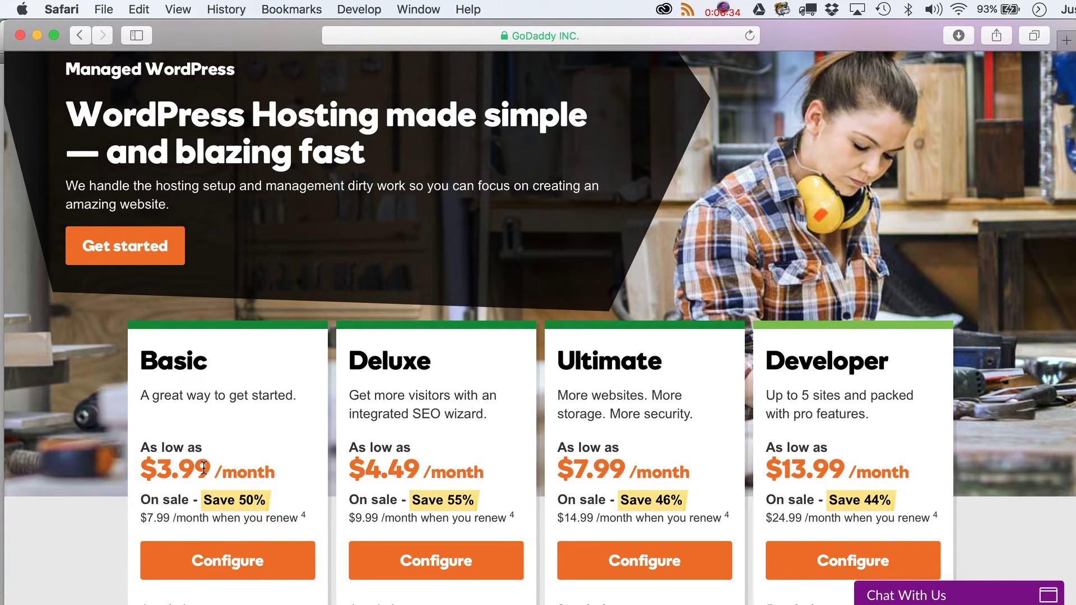
pyautogui.scroll(-5, 203, 467)
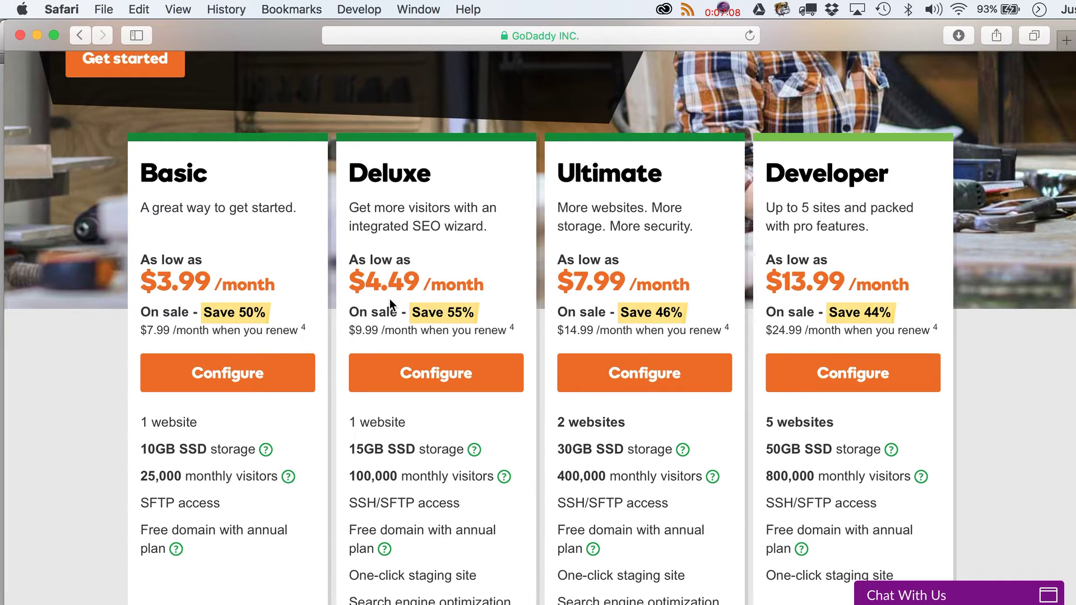
pyautogui.scroll(-1, 390, 301)
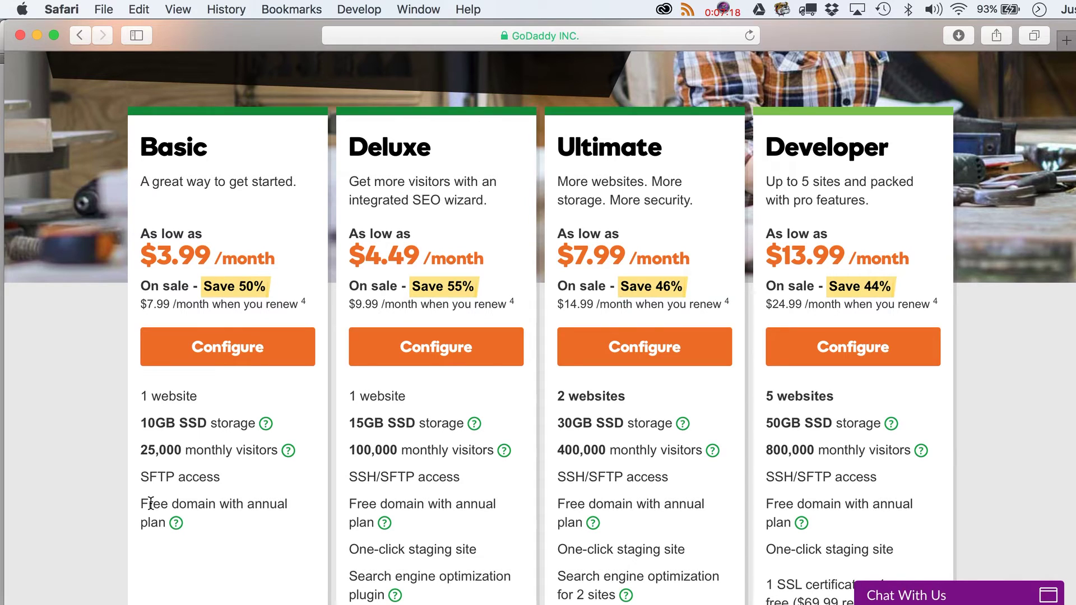
pyautogui.scroll(-3, 150, 503)
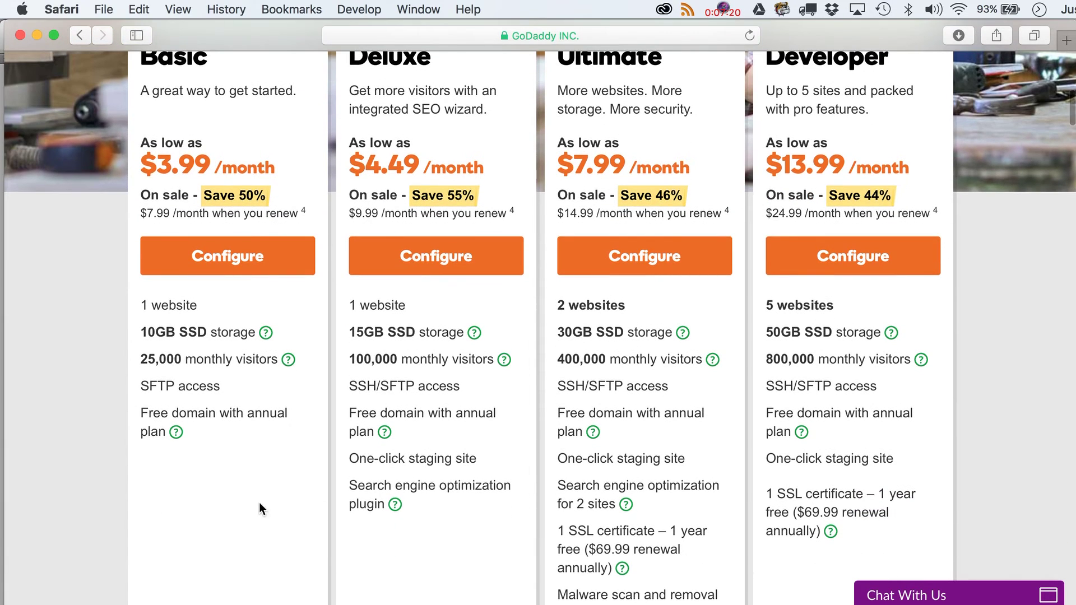
pyautogui.scroll(3, 402, 303)
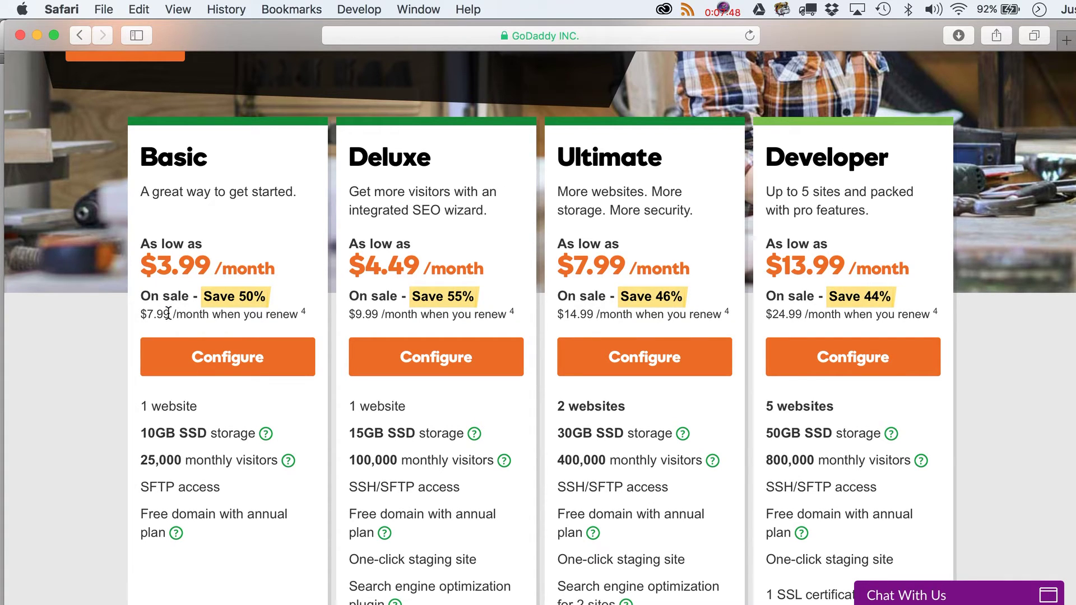
pyautogui.moveTo(169, 313); pyautogui.dragTo(146, 313)
pyautogui.scroll(3, 411, 365)
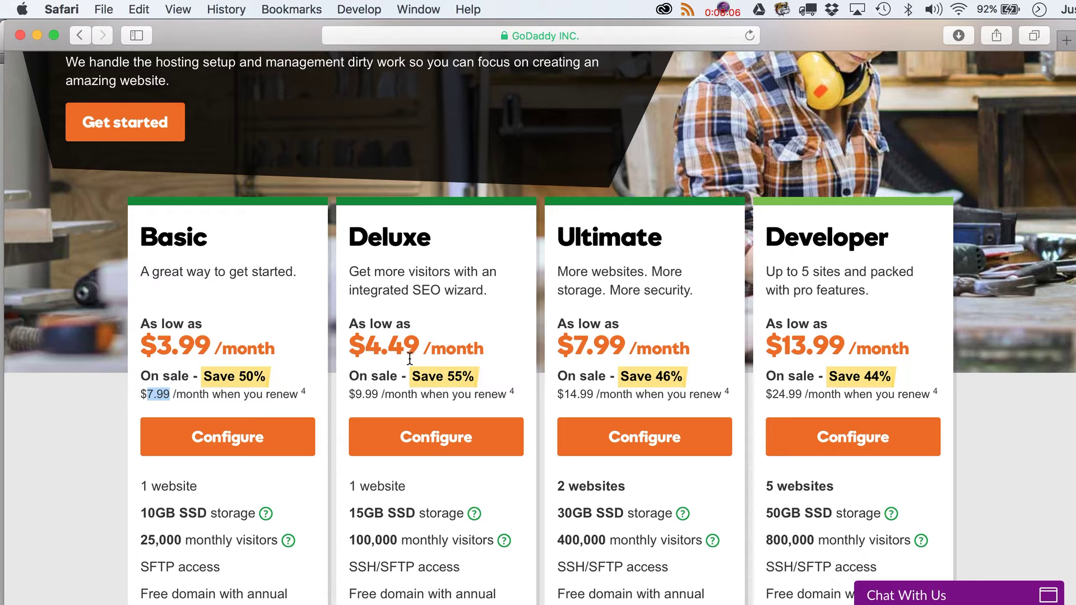
pyautogui.scroll(5, 410, 357)
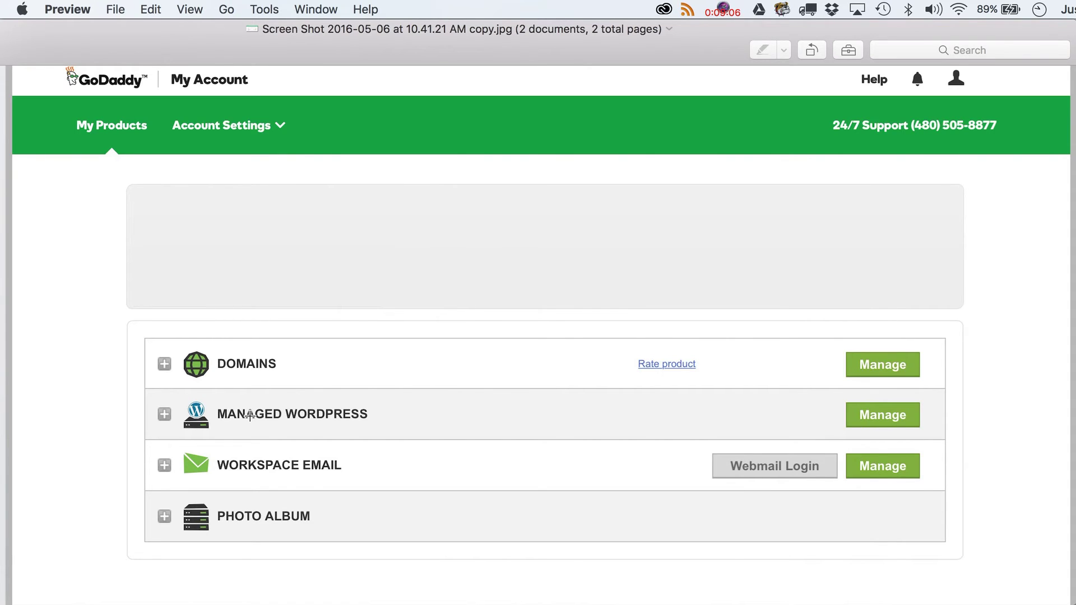
# - In Preview, view the account screenshot with Managed WordPress expanded, and close its window to reveal the WordPress dashboard screenshot
pyautogui.press('Down')
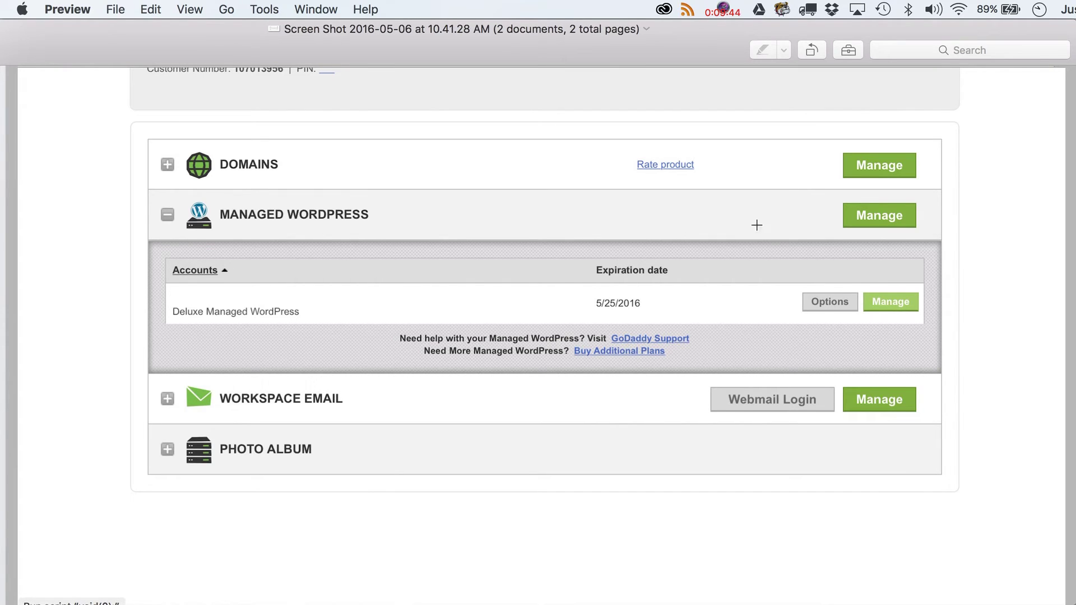
pyautogui.press('ctrl+super+f')
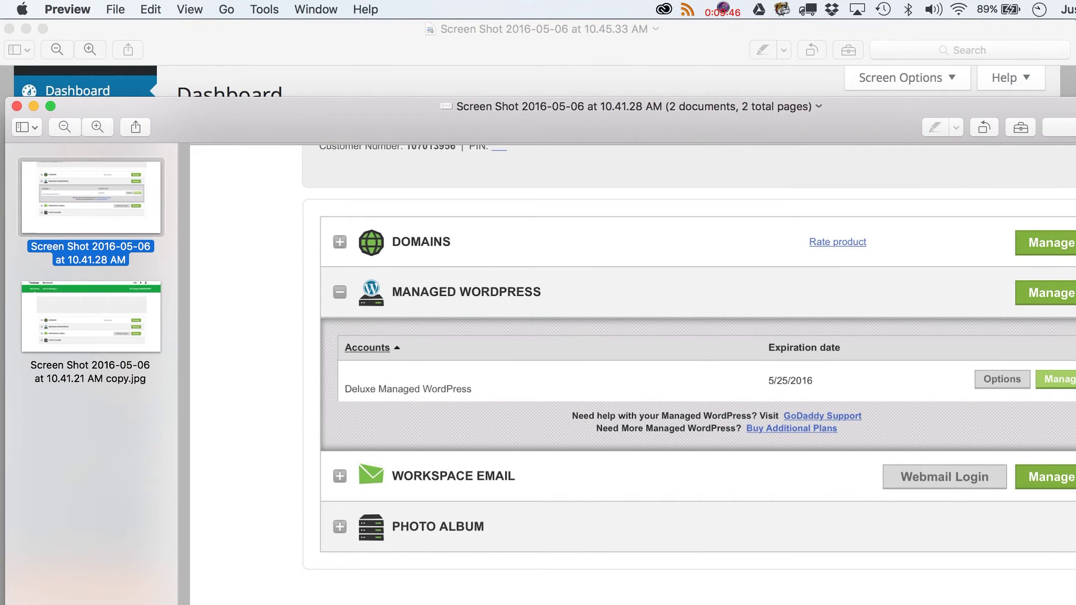
pyautogui.click(16, 105)
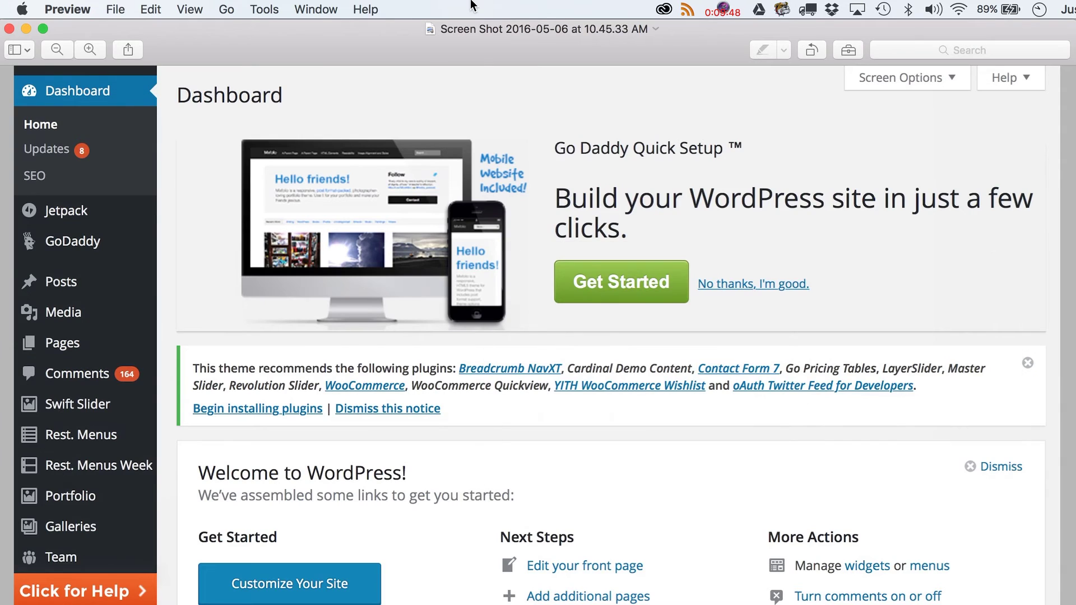
pyautogui.moveTo(423, 45); pyautogui.dragTo(417, 44)
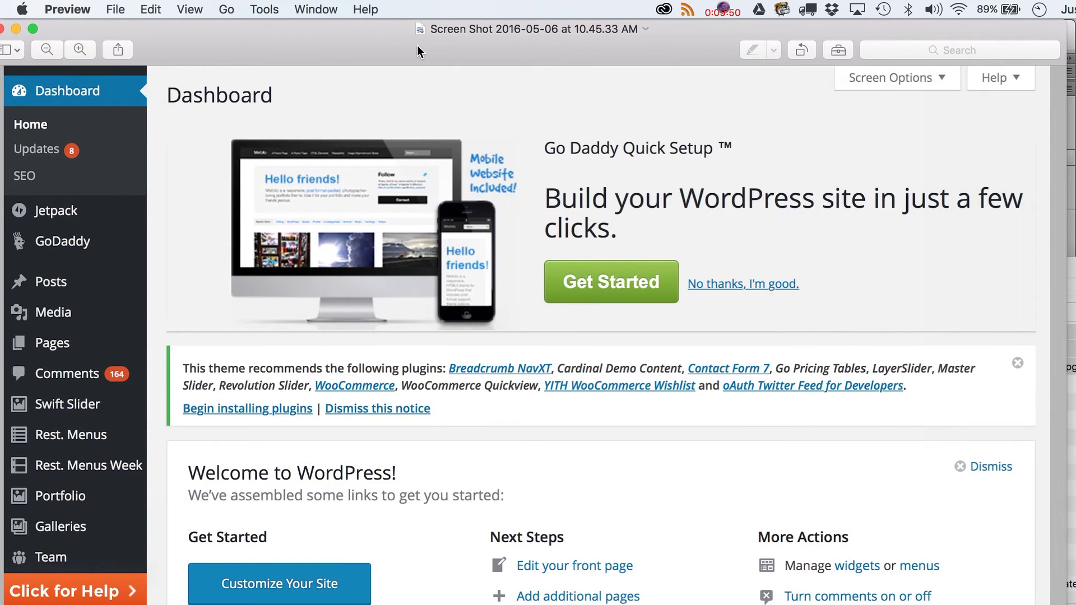
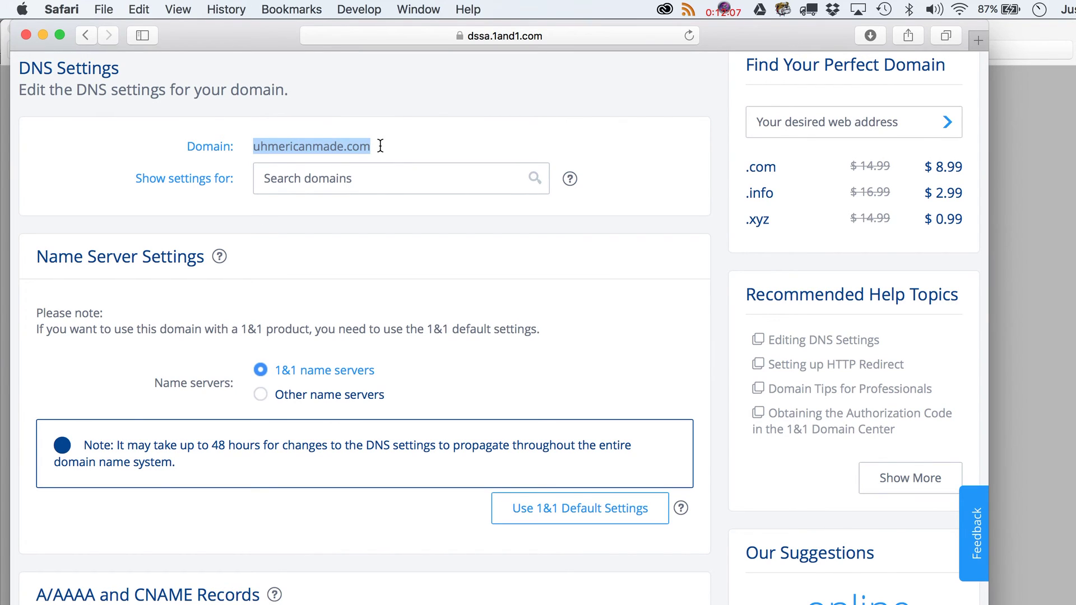
# - In the 1&1 DNS settings for uhmericanmade.com, switch the name servers option to Other name servers
pyautogui.click(268, 146)
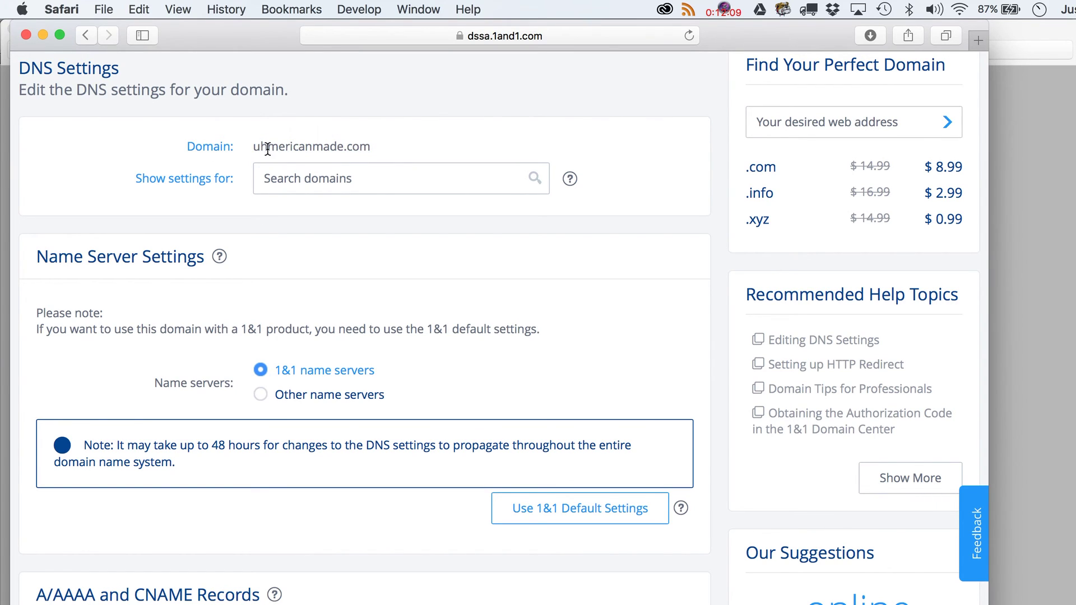
pyautogui.moveTo(268, 147); pyautogui.dragTo(252, 146)
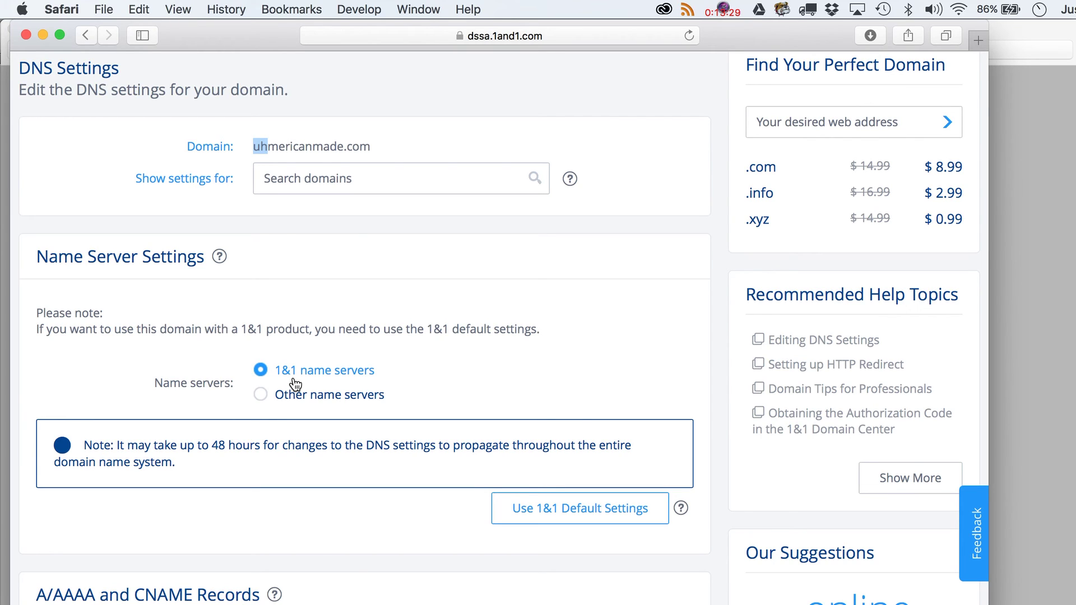
pyautogui.click(268, 395)
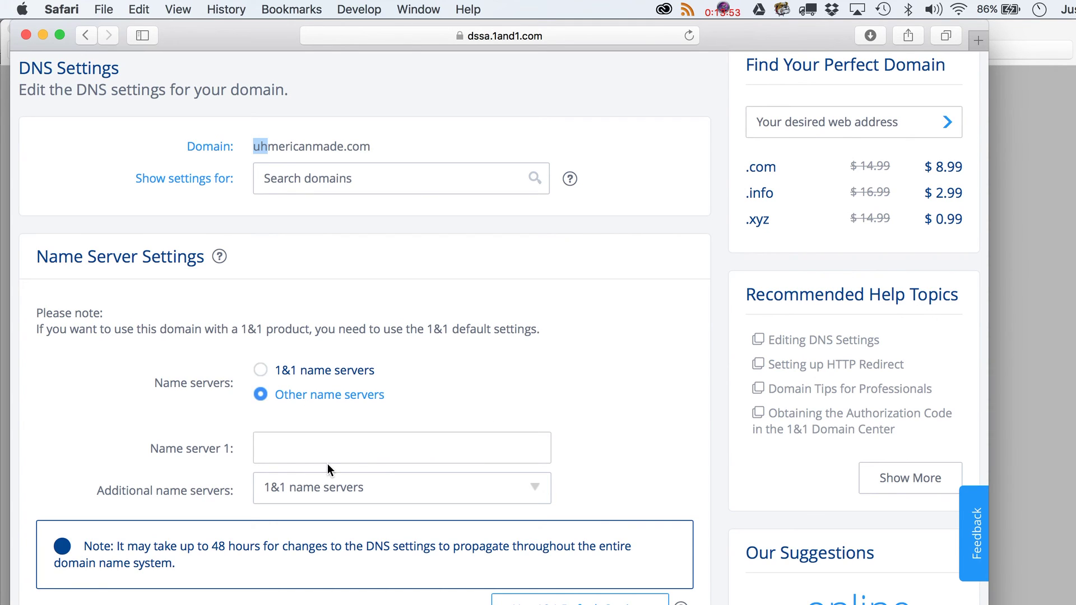
pyautogui.click(355, 451)
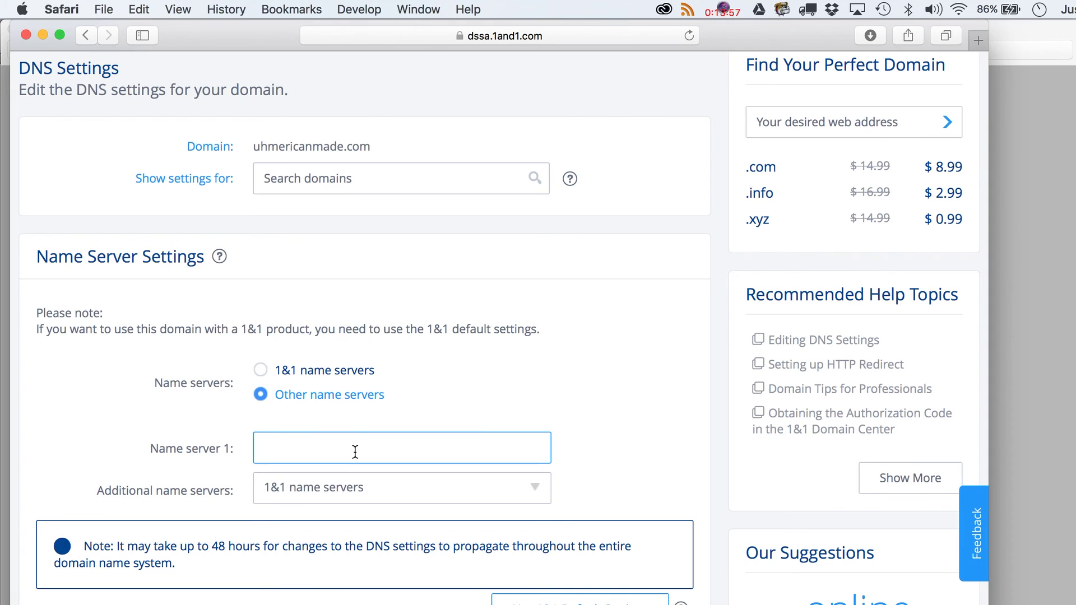
pyautogui.write('go daddy.')
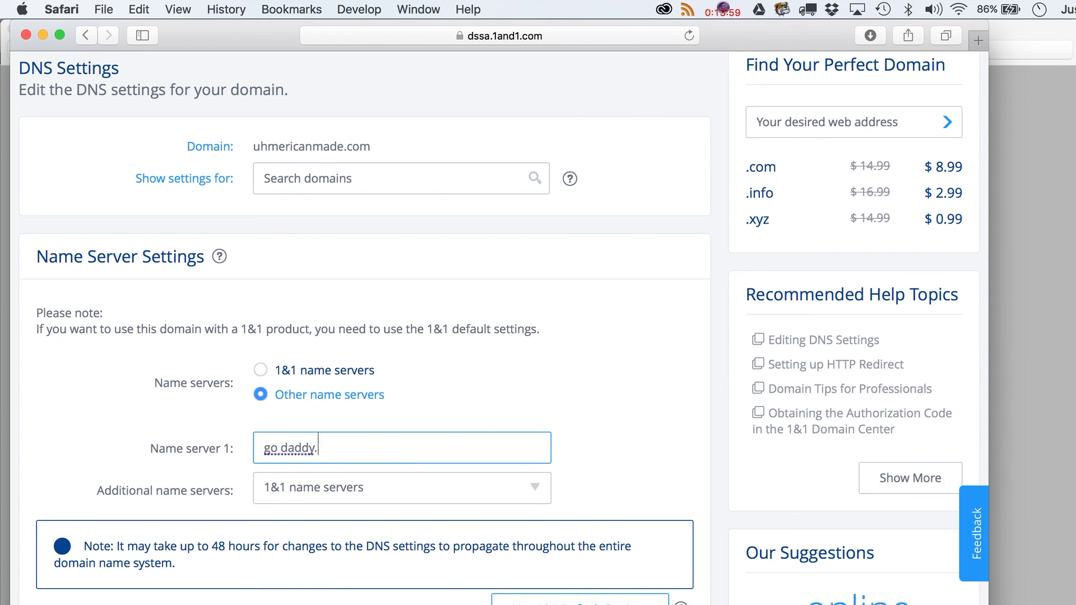
pyautogui.write('namesr')
pyautogui.press('super+a')
pyautogui.press('BackSpace')
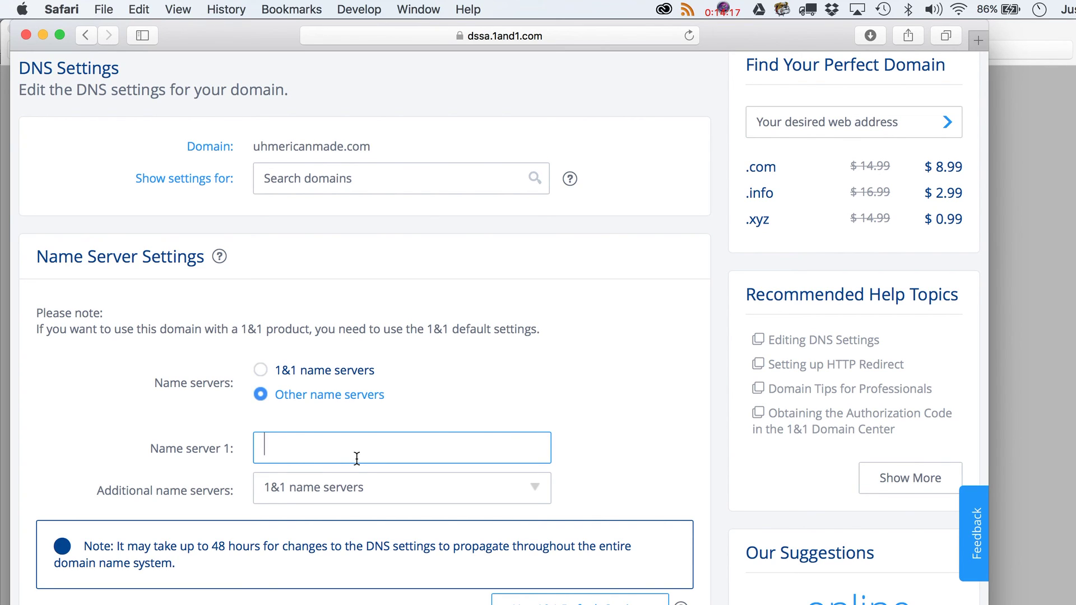
# - Check the choices offered for additional name servers without changing the selection, and widen the browser window
pyautogui.scroll(-3, 180, 465)
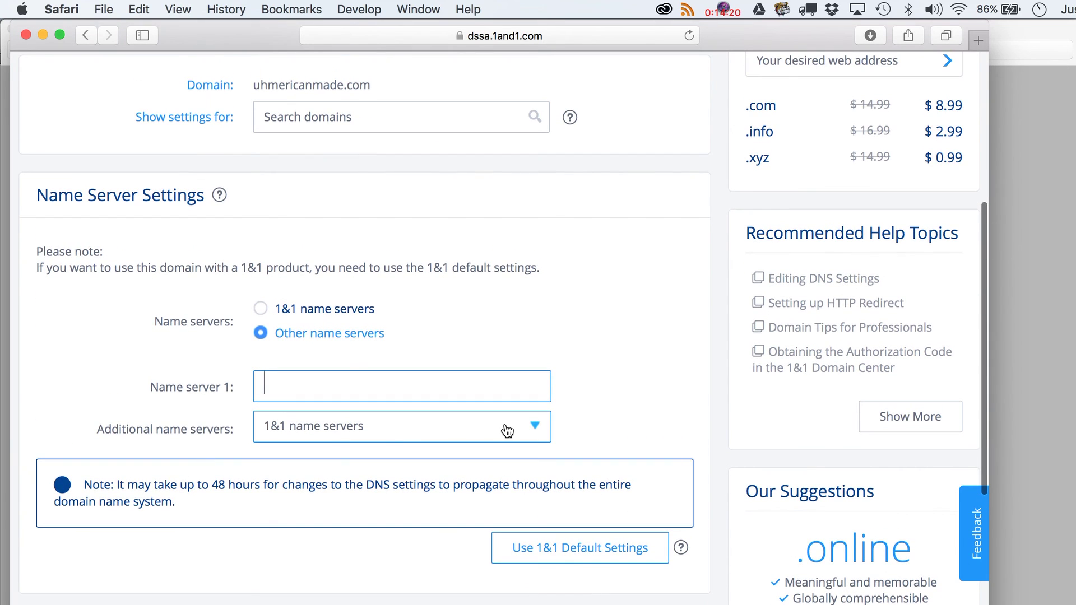
pyautogui.click(534, 429)
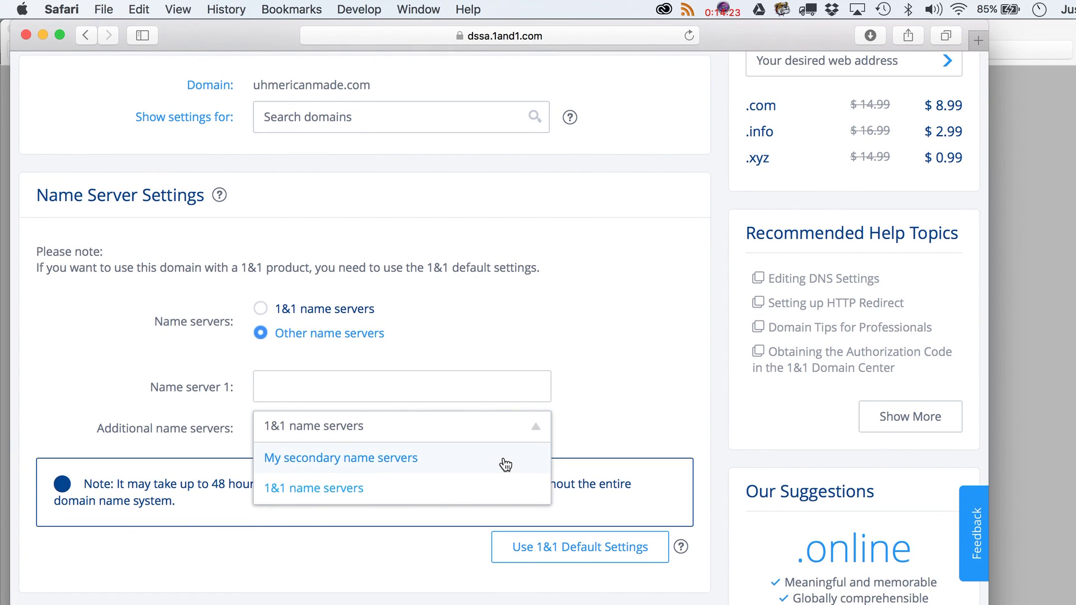
pyautogui.click(565, 353)
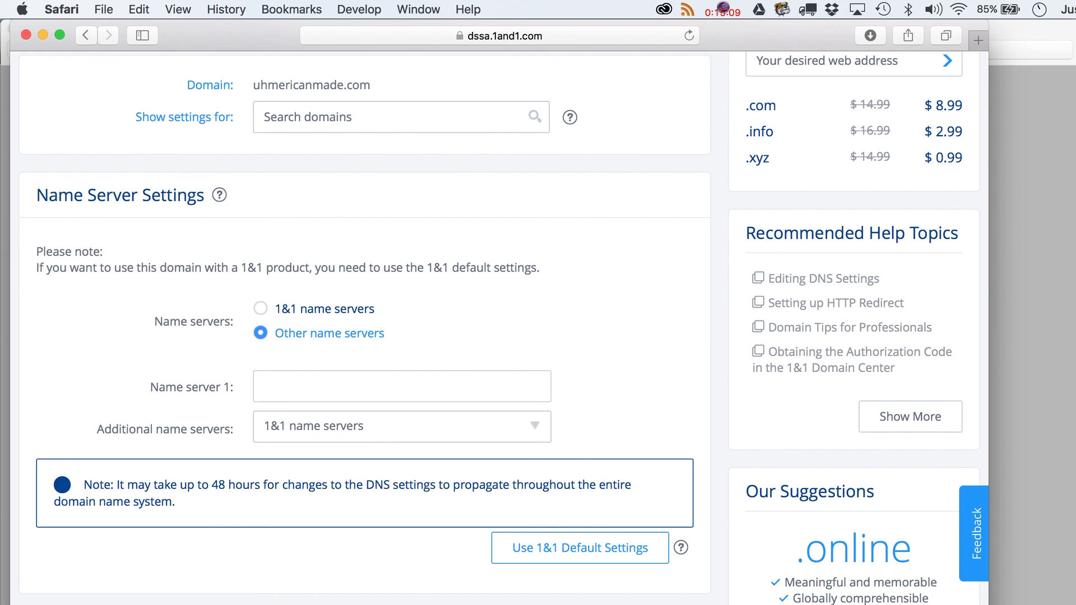
pyautogui.moveTo(988, 603); pyautogui.dragTo(1068, 598)
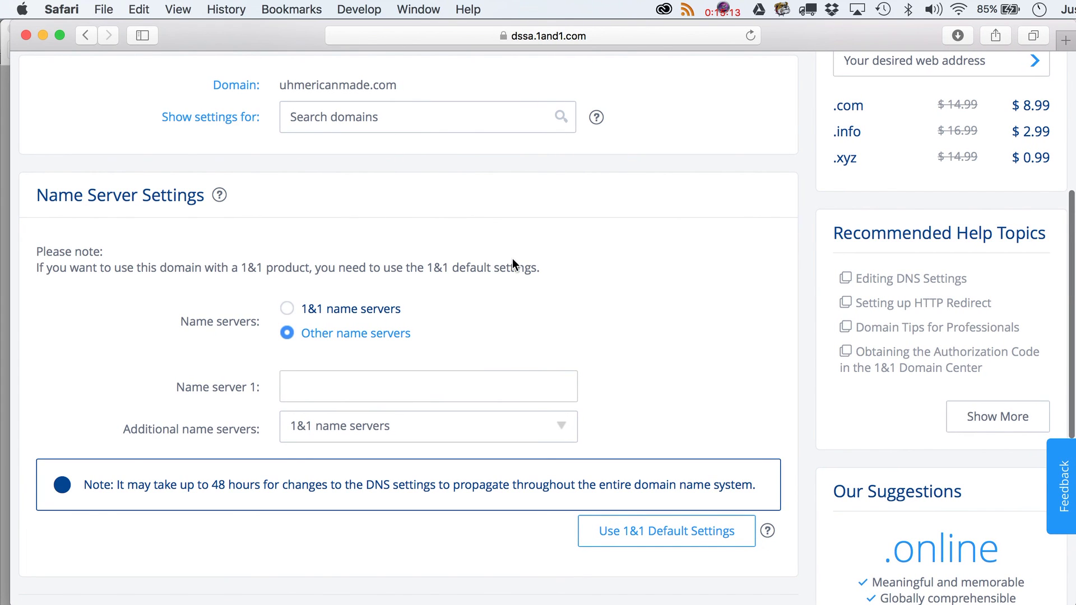